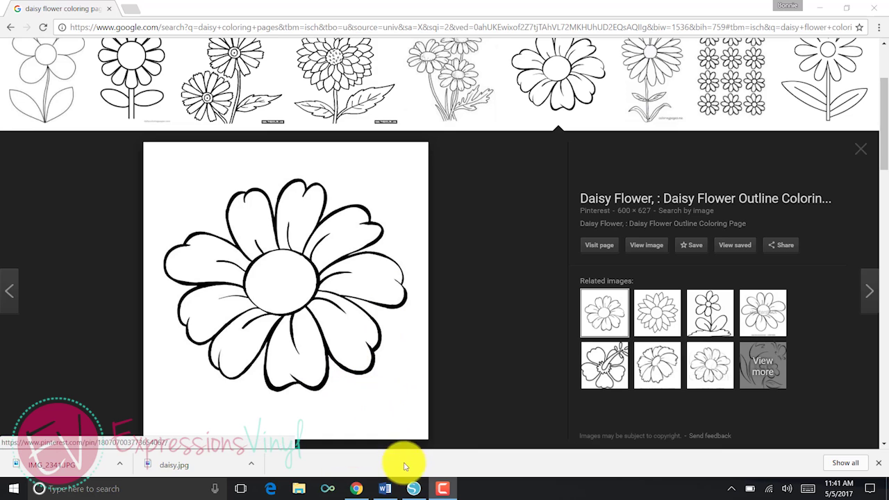
- Bring the Silhouette Studio window forward, showing the blank Untitled-3 mat
{"action": "mouse_move", "coordinate": [415, 488]}
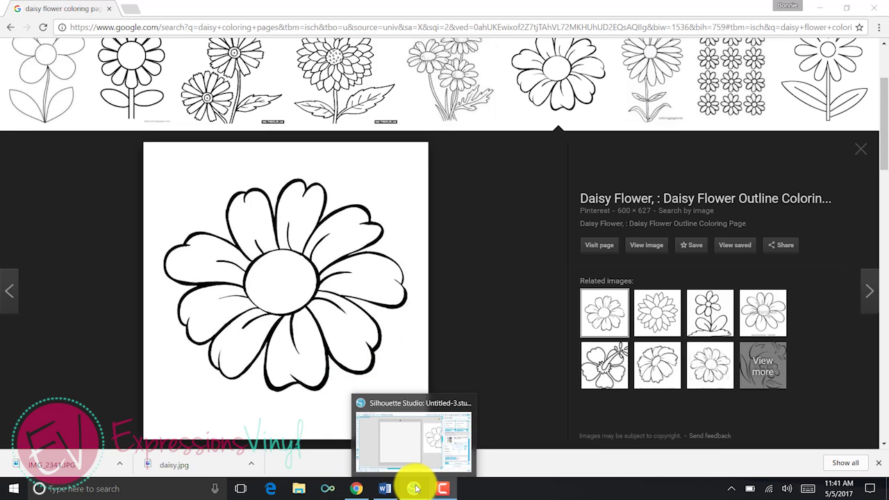
{"action": "left_click", "coordinate": [414, 488]}
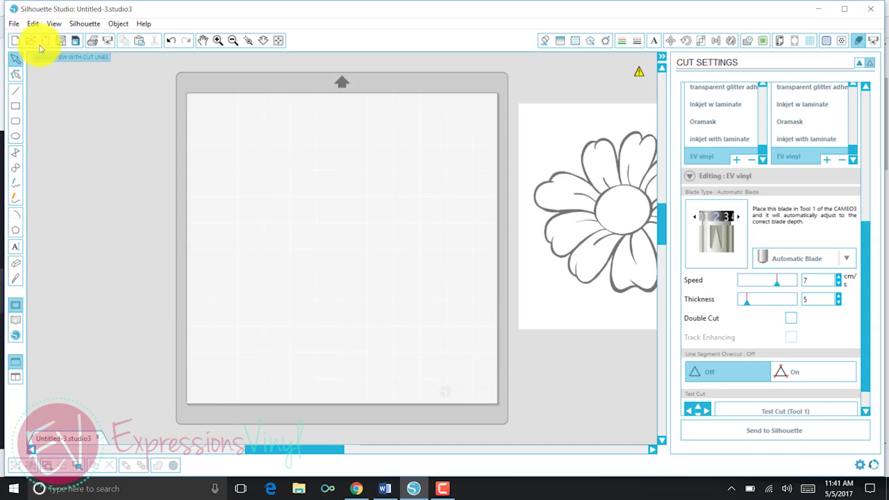
- Import daisy.jpg into the library via File > Library > Import to Library
{"action": "left_click", "coordinate": [15, 25]}
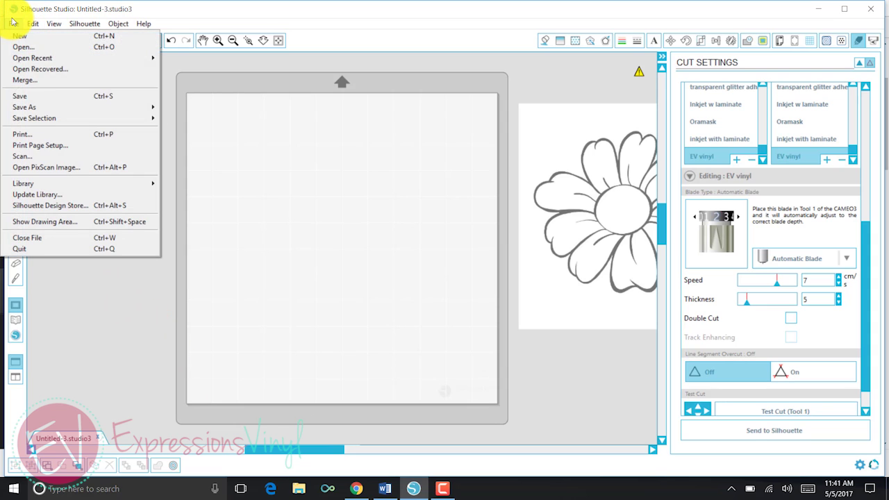
{"action": "mouse_move", "coordinate": [52, 187]}
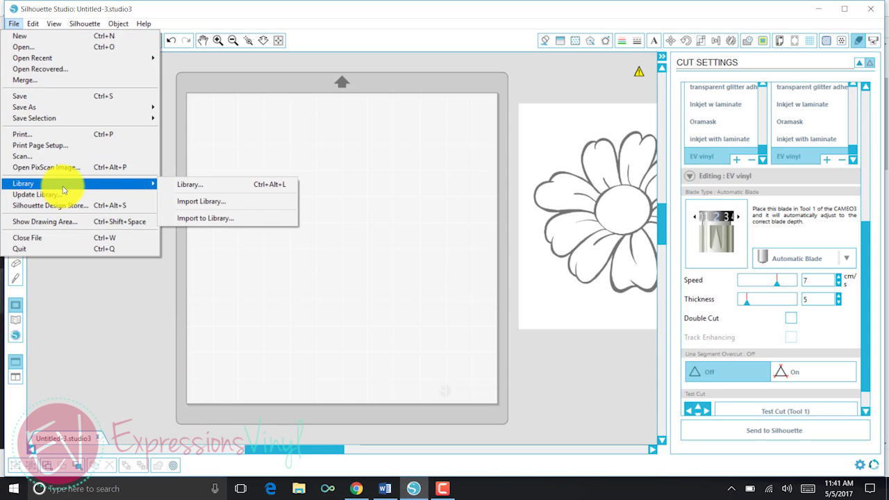
{"action": "left_click", "coordinate": [186, 219]}
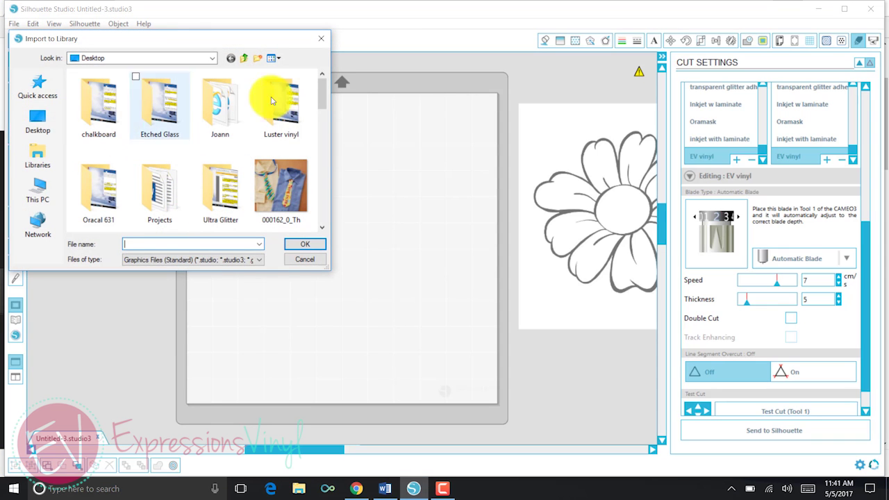
{"action": "left_click_drag", "start_coordinate": [322, 100], "coordinate": [324, 131]}
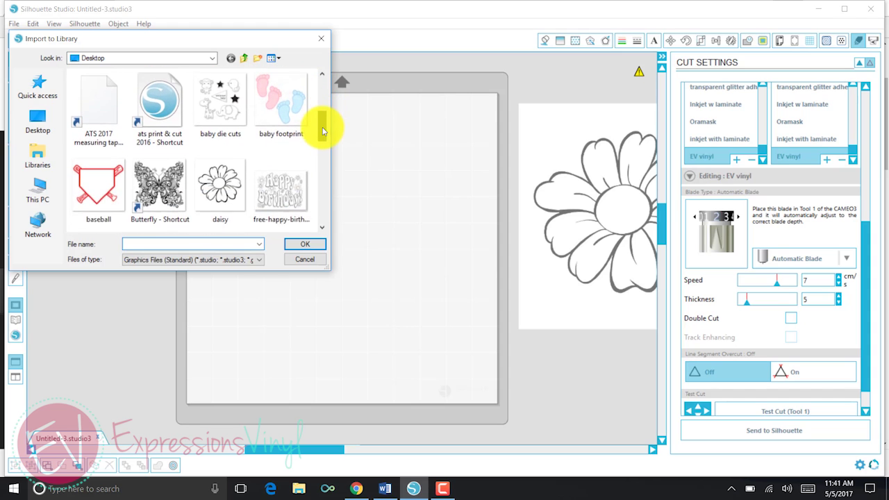
{"action": "double_click", "coordinate": [219, 170]}
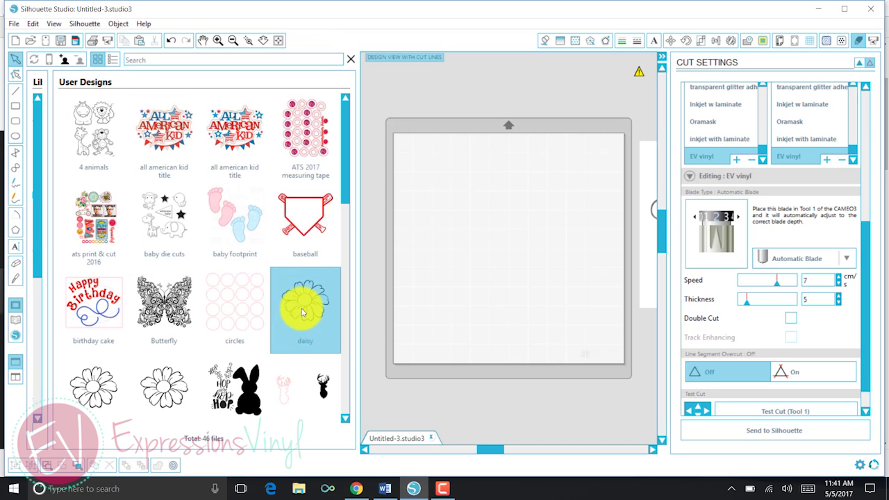
- Drag the daisy design onto the mat, close the library, and move it top-left
{"action": "left_click_drag", "start_coordinate": [302, 304], "coordinate": [476, 241]}
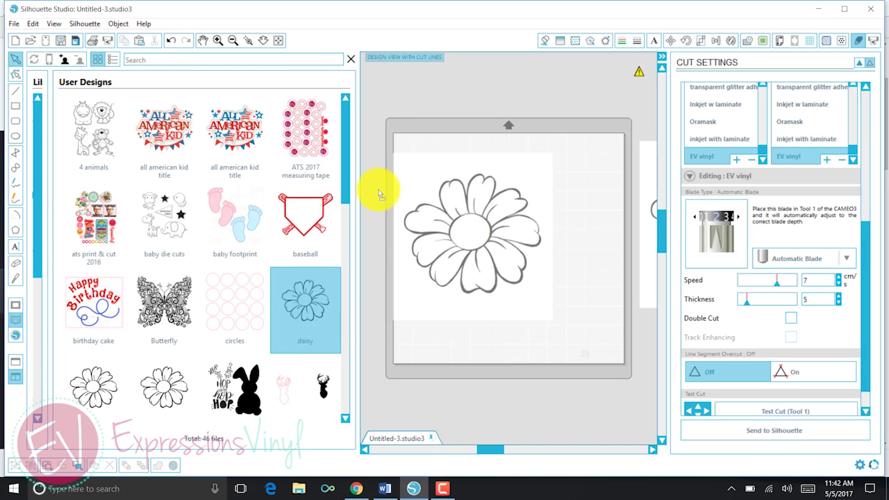
{"action": "left_click", "coordinate": [351, 58]}
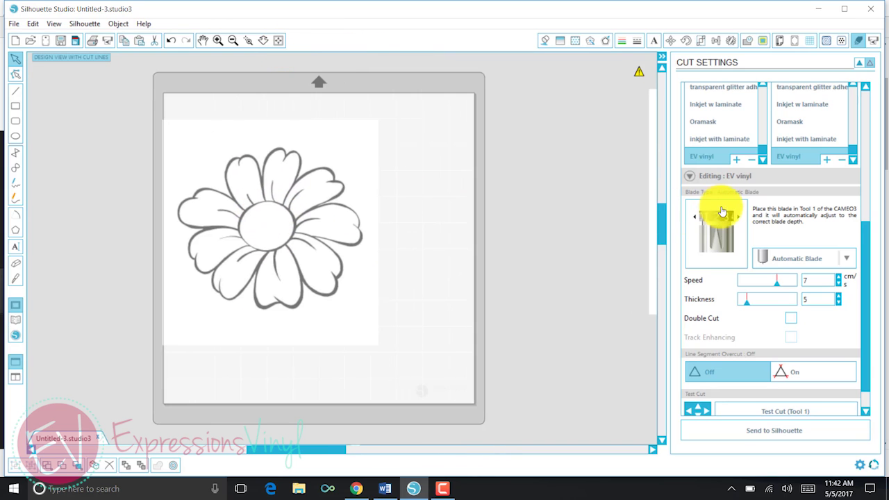
{"action": "left_click", "coordinate": [215, 247]}
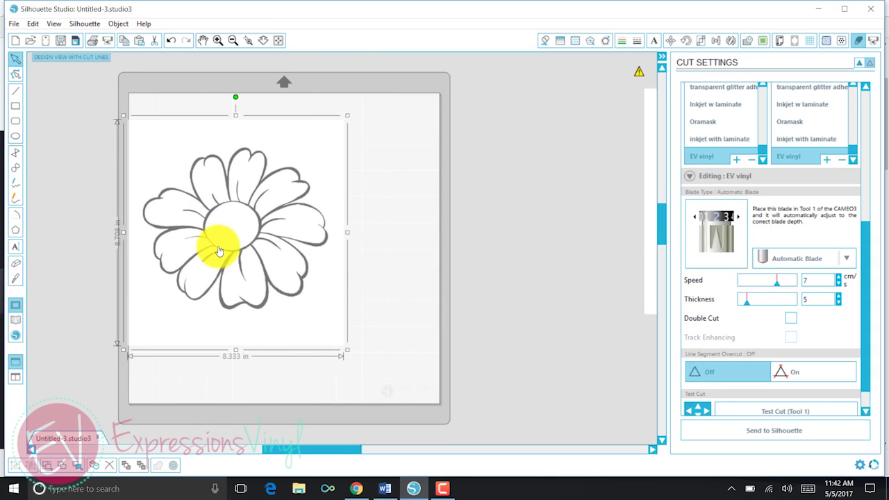
{"action": "left_click_drag", "start_coordinate": [232, 260], "coordinate": [236, 233]}
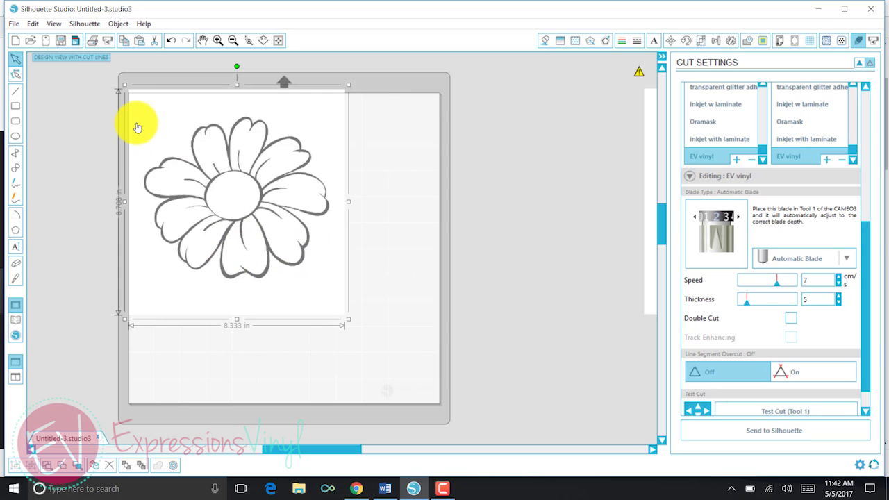
{"action": "left_click_drag", "start_coordinate": [320, 453], "coordinate": [292, 452]}
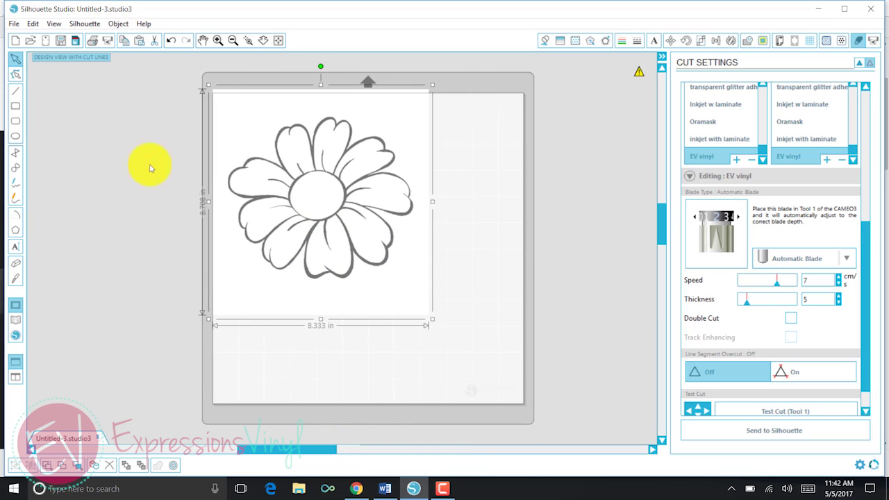
- Mark a trace area around the whole daisy in Object > Trace with High Pass Filter 12
{"action": "left_click", "coordinate": [116, 25]}
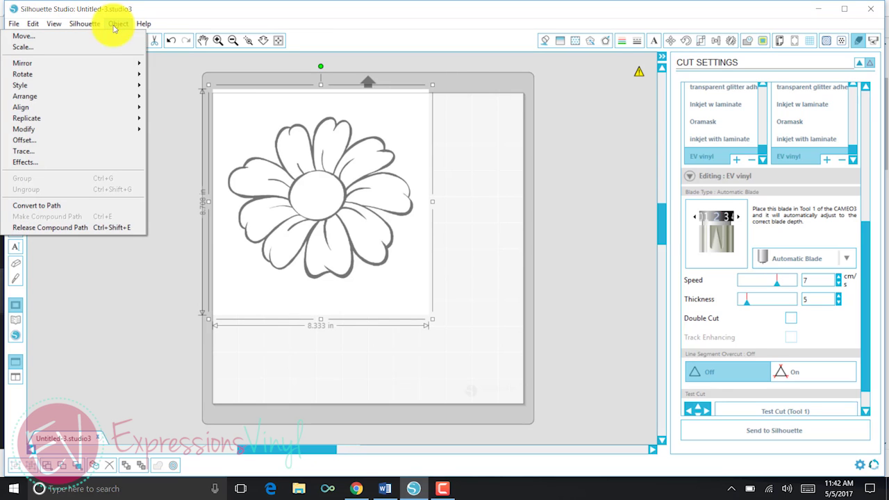
{"action": "left_click", "coordinate": [89, 150]}
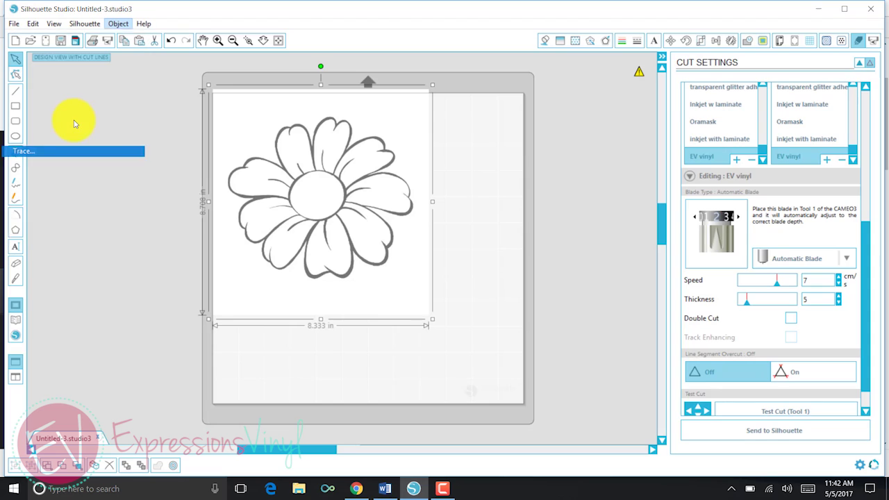
{"action": "left_click", "coordinate": [717, 107]}
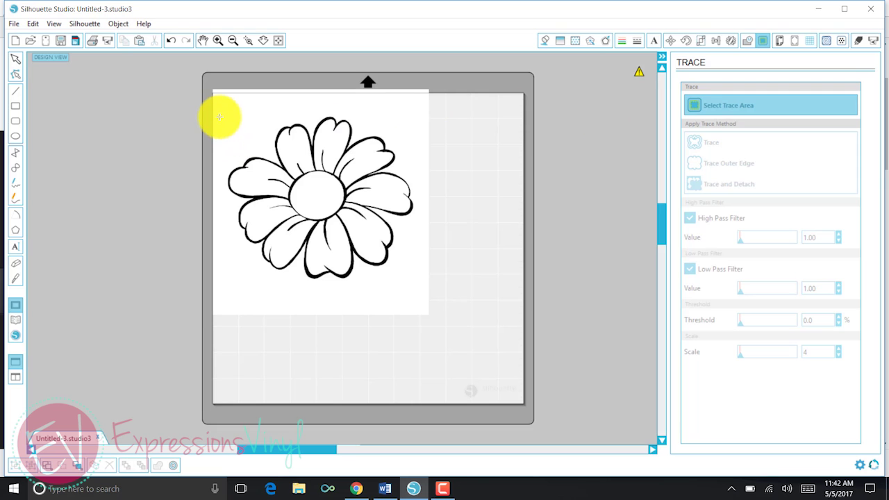
{"action": "mouse_move", "coordinate": [220, 117]}
{"action": "left_mouse_down"}
{"action": "mouse_move", "coordinate": [301, 133]}
{"action": "mouse_move", "coordinate": [382, 175]}
{"action": "mouse_move", "coordinate": [423, 281]}
{"action": "left_mouse_up"}
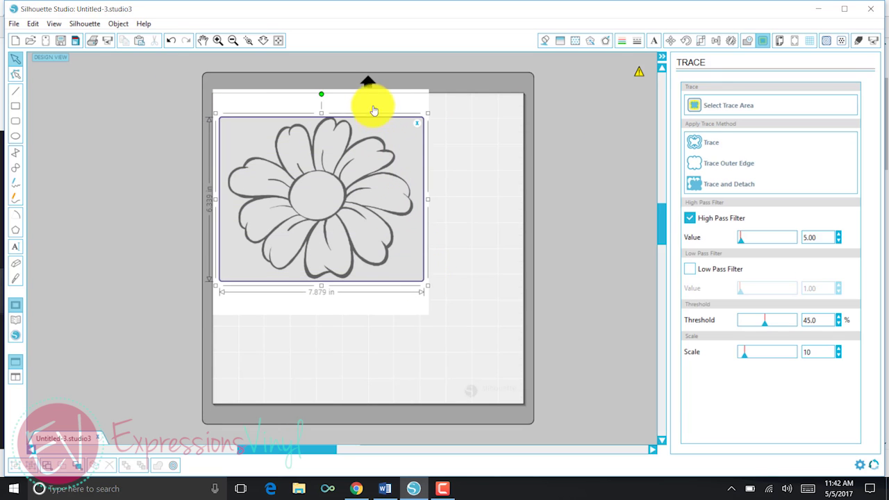
{"action": "mouse_move", "coordinate": [321, 112]}
{"action": "left_mouse_down"}
{"action": "mouse_move", "coordinate": [255, 88]}
{"action": "mouse_move", "coordinate": [321, 105]}
{"action": "left_mouse_up"}
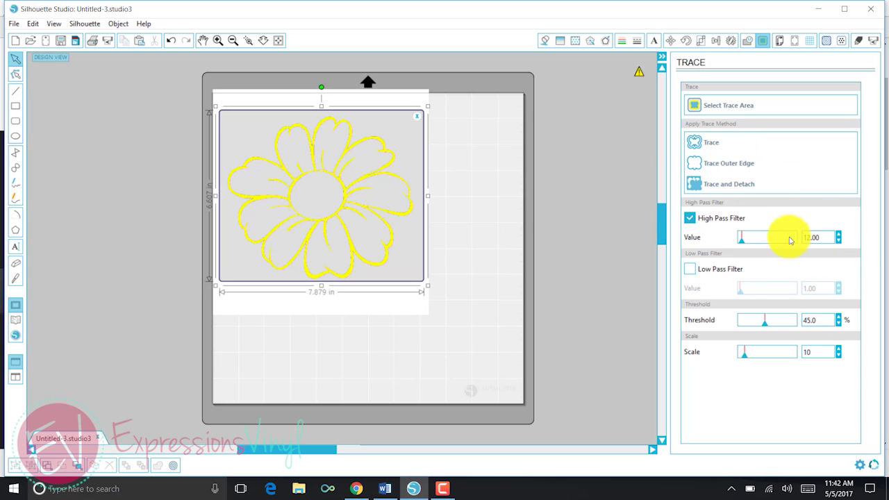
- Trace the daisy, drag the original image off the mat, and zoom in on the lines
{"action": "left_click", "coordinate": [711, 143]}
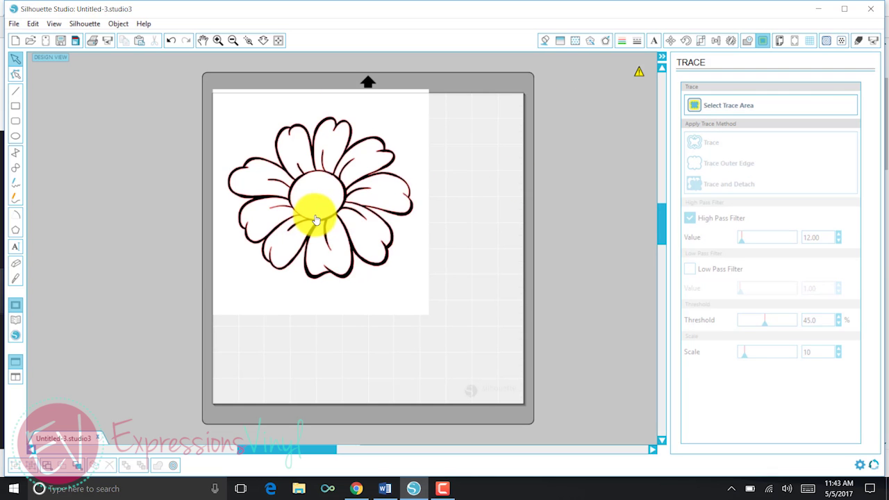
{"action": "mouse_move", "coordinate": [315, 219]}
{"action": "left_mouse_down"}
{"action": "mouse_move", "coordinate": [409, 222]}
{"action": "mouse_move", "coordinate": [611, 201]}
{"action": "mouse_move", "coordinate": [643, 210]}
{"action": "left_mouse_up"}
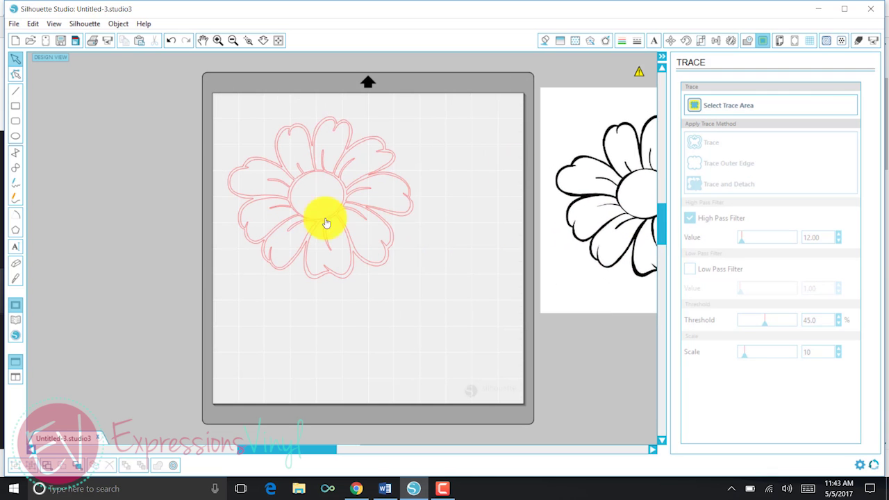
{"action": "left_click", "coordinate": [218, 43]}
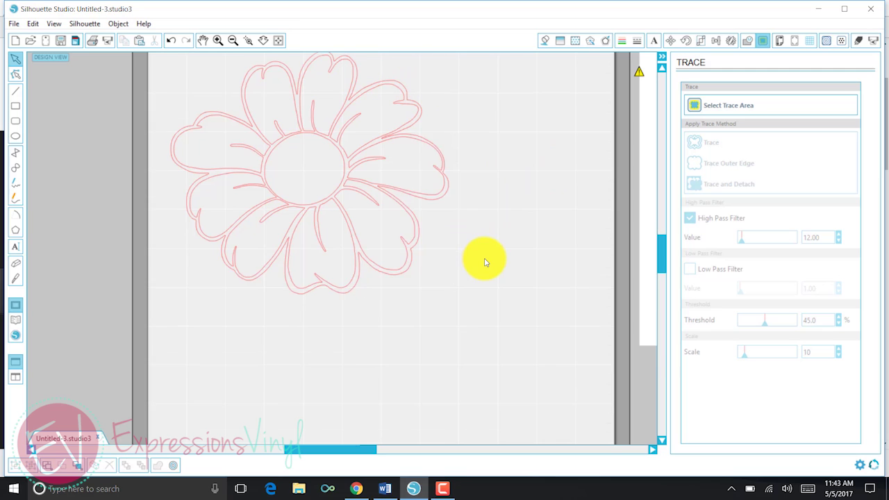
{"action": "scroll", "coordinate": [485, 261], "scroll_direction": "up", "scroll_amount": 1}
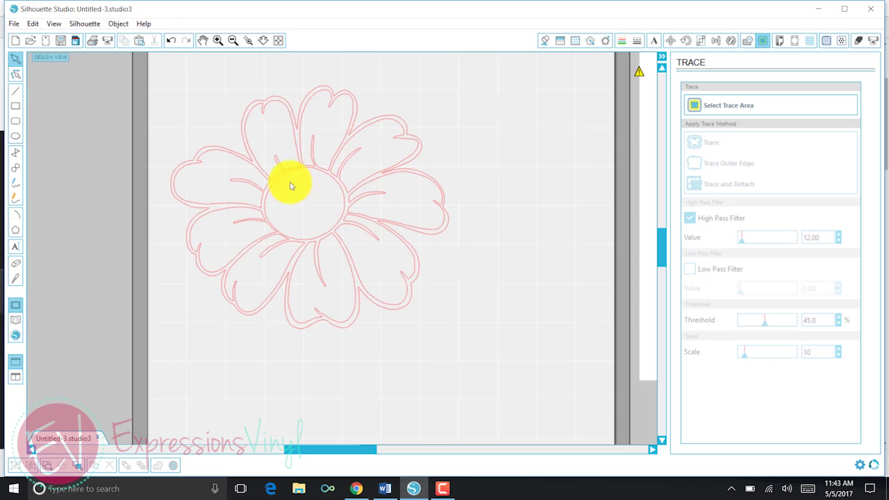
- Release the traced flower's compound path into separate pieces
{"action": "left_click", "coordinate": [366, 288]}
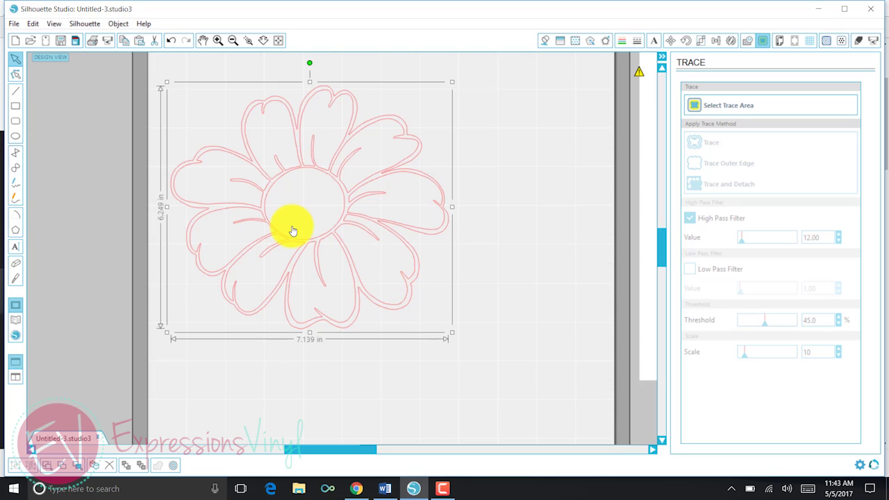
{"action": "right_click", "coordinate": [373, 286]}
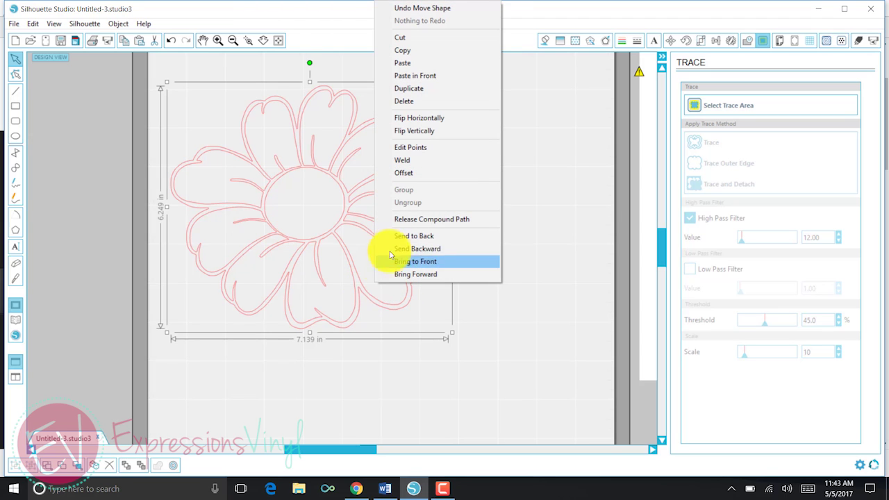
{"action": "left_click", "coordinate": [406, 219]}
{"action": "left_click", "coordinate": [400, 364]}
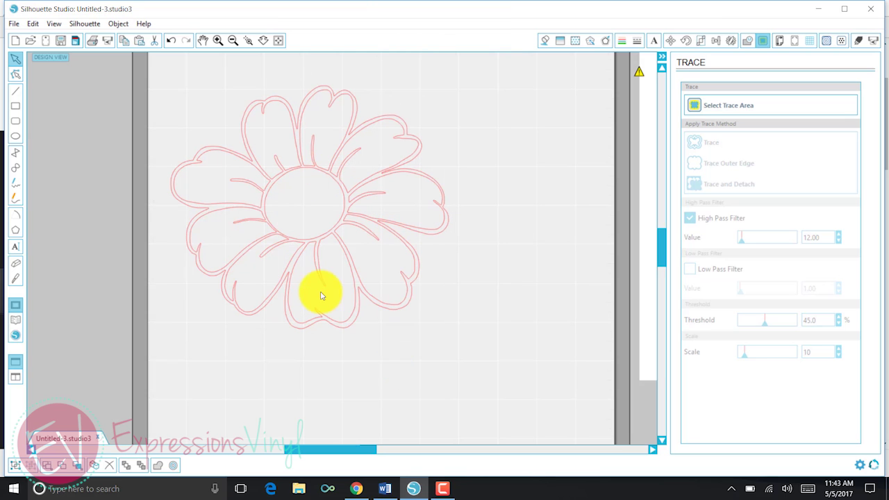
- Fill the first petals — right-hand, upper-right and top — with white
{"action": "left_click", "coordinate": [369, 272]}
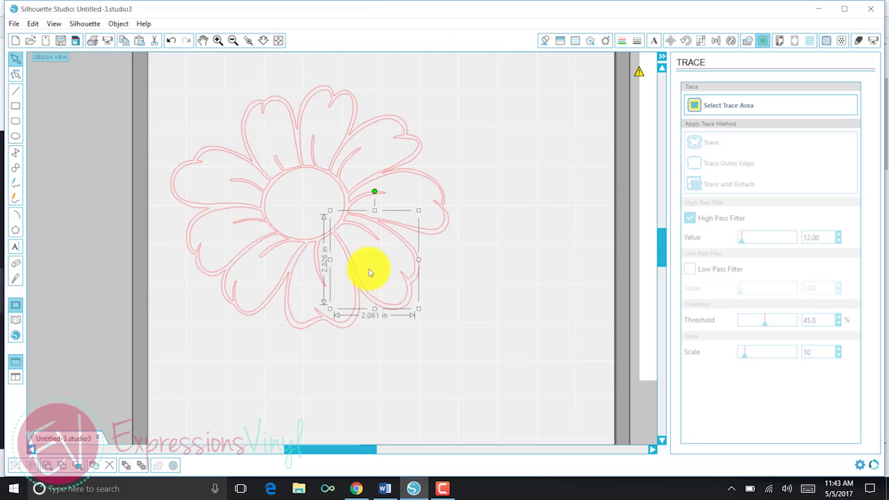
{"action": "left_click", "coordinate": [544, 41]}
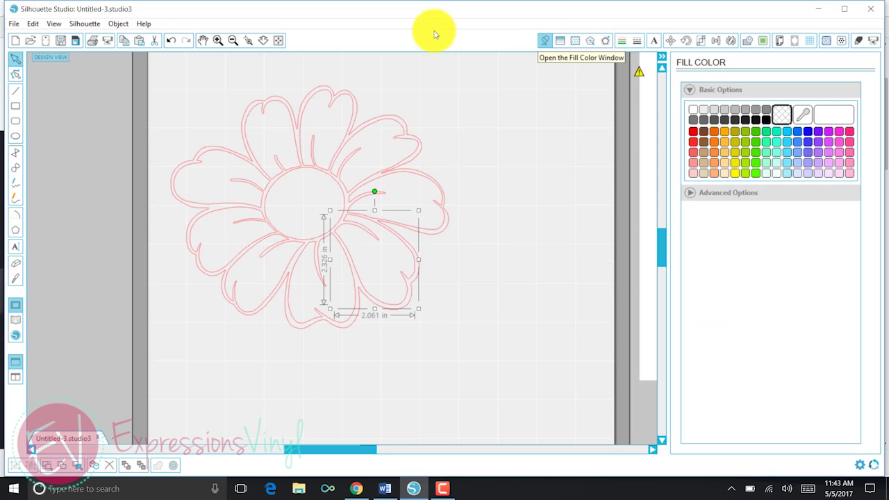
{"action": "left_click", "coordinate": [693, 112]}
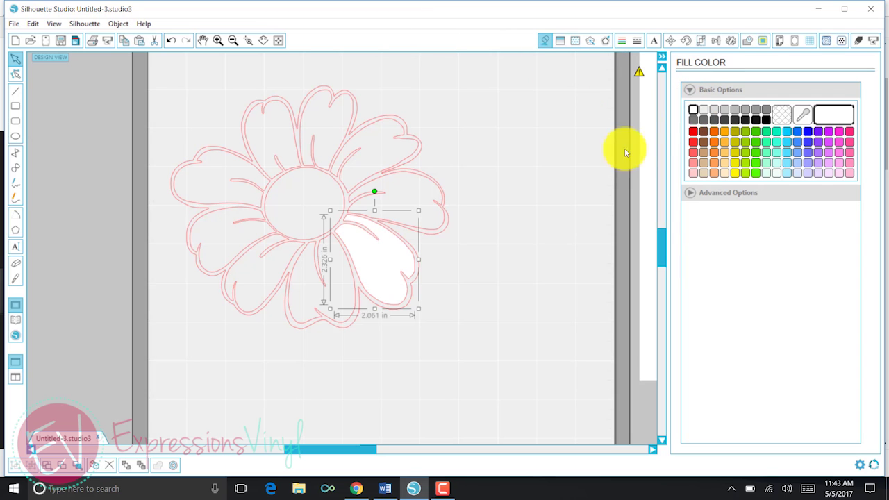
{"action": "left_click", "coordinate": [350, 173]}
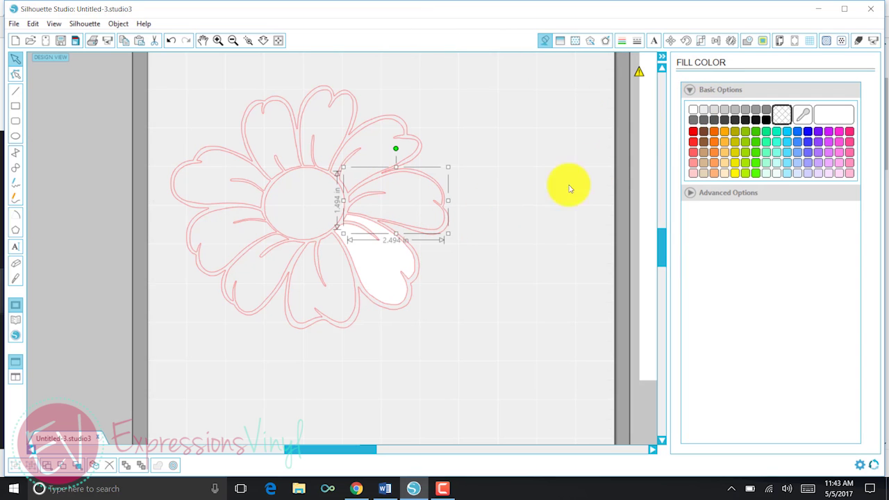
{"action": "left_click", "coordinate": [693, 110]}
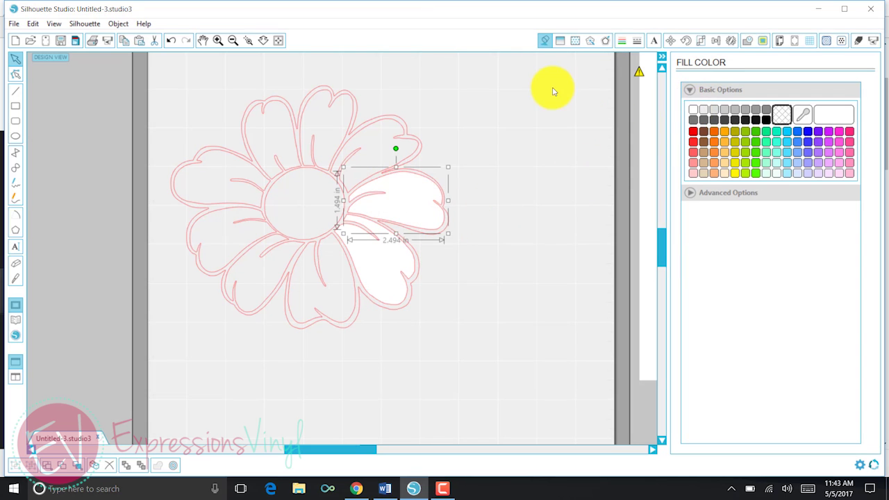
{"action": "left_click", "coordinate": [369, 135]}
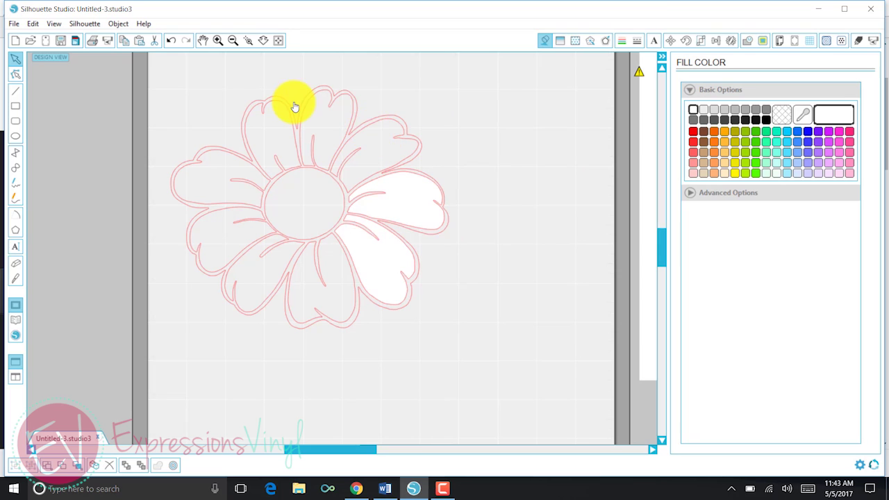
{"action": "left_click", "coordinate": [693, 111]}
{"action": "left_click", "coordinate": [326, 89]}
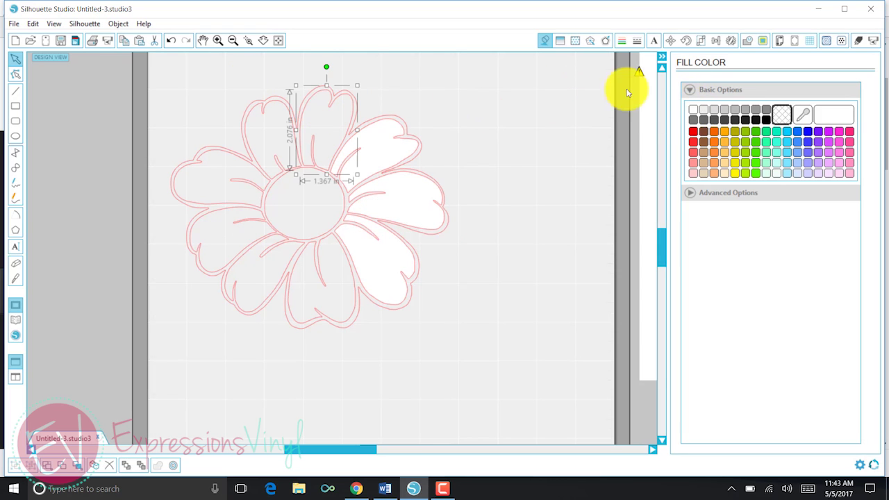
{"action": "left_click", "coordinate": [694, 110]}
- Fill the upper-left, left, lower-left and lower-centre petals white
{"action": "left_click", "coordinate": [248, 139]}
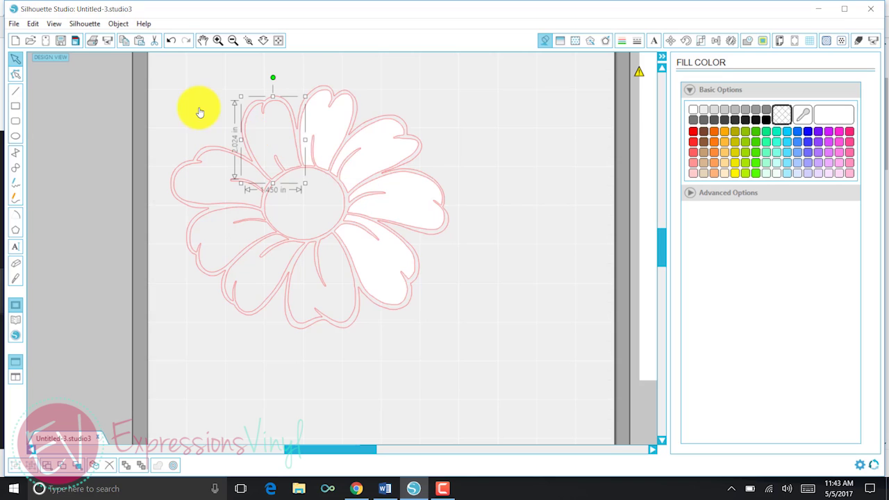
{"action": "left_click", "coordinate": [692, 111]}
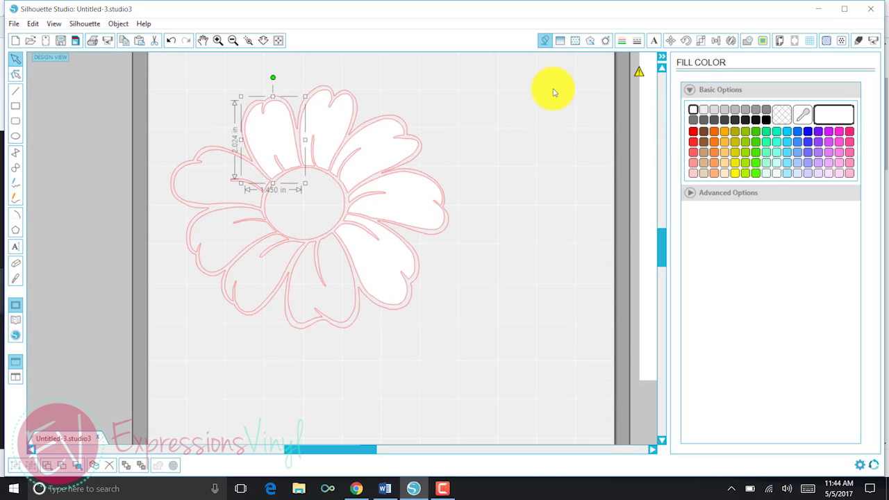
{"action": "left_click", "coordinate": [153, 140]}
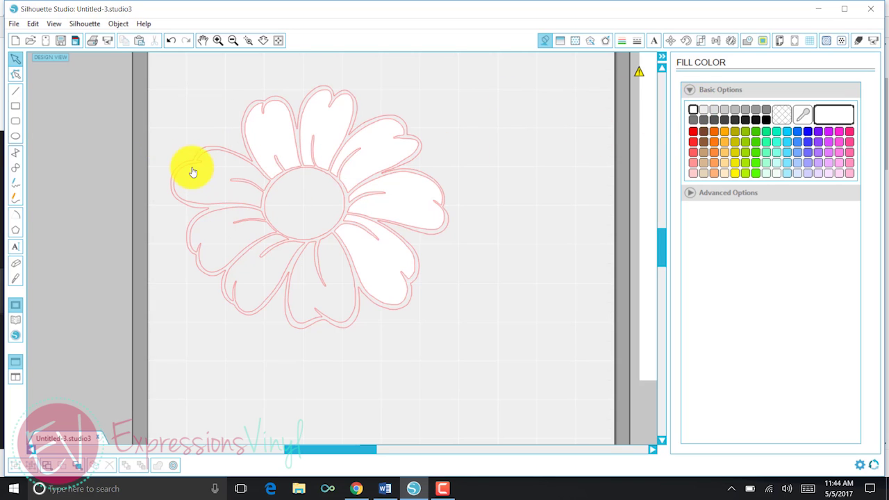
{"action": "left_click", "coordinate": [251, 156]}
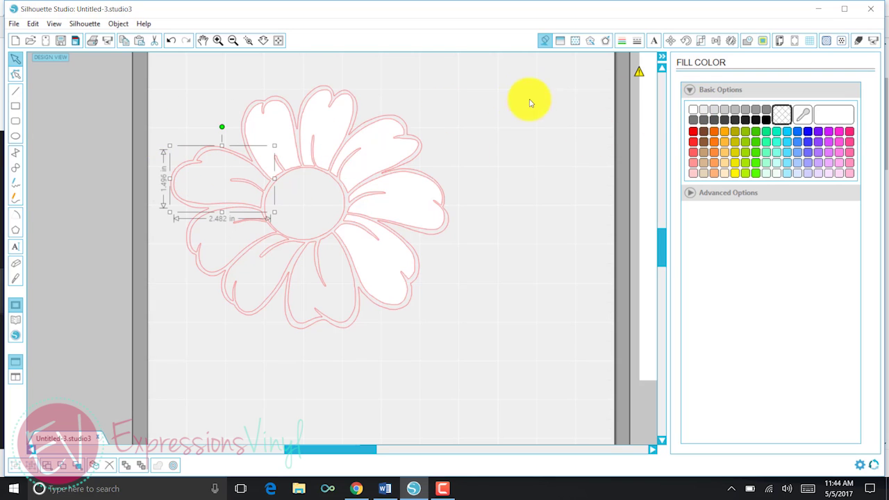
{"action": "left_click", "coordinate": [692, 110]}
{"action": "left_click", "coordinate": [175, 174]}
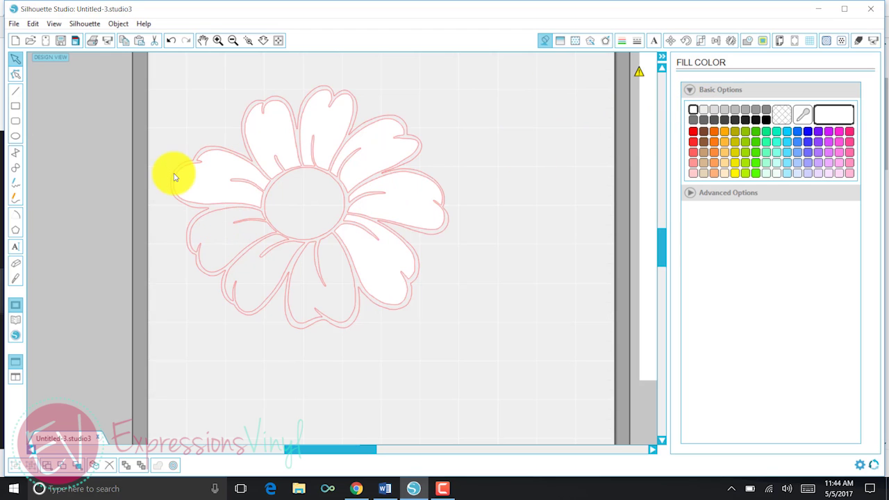
{"action": "left_click", "coordinate": [210, 218]}
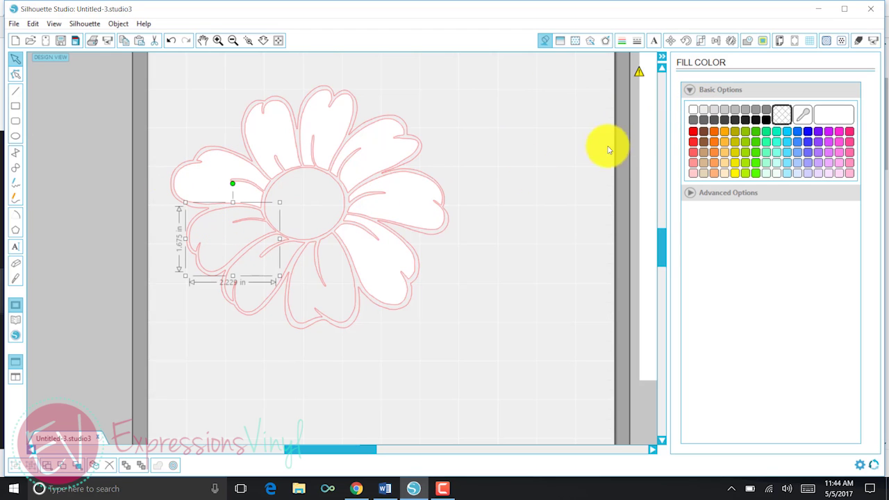
{"action": "left_click", "coordinate": [692, 111]}
{"action": "left_click", "coordinate": [192, 208]}
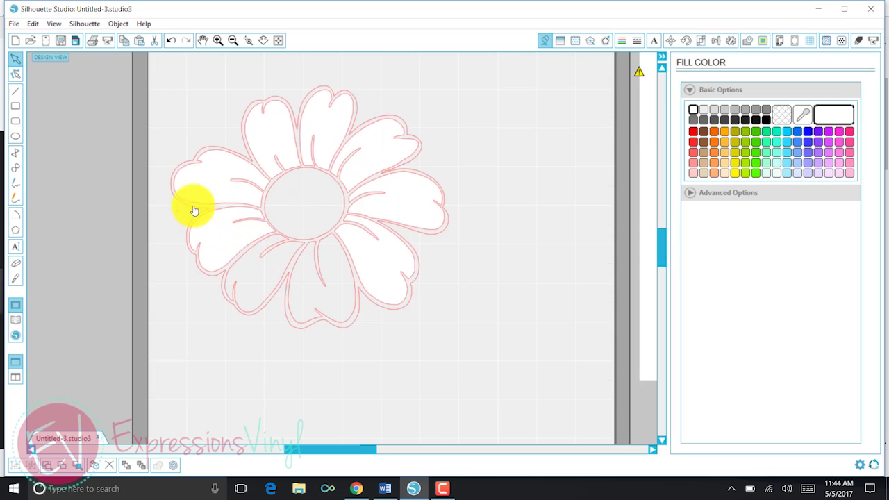
{"action": "left_click", "coordinate": [285, 236]}
{"action": "left_click", "coordinate": [692, 111]}
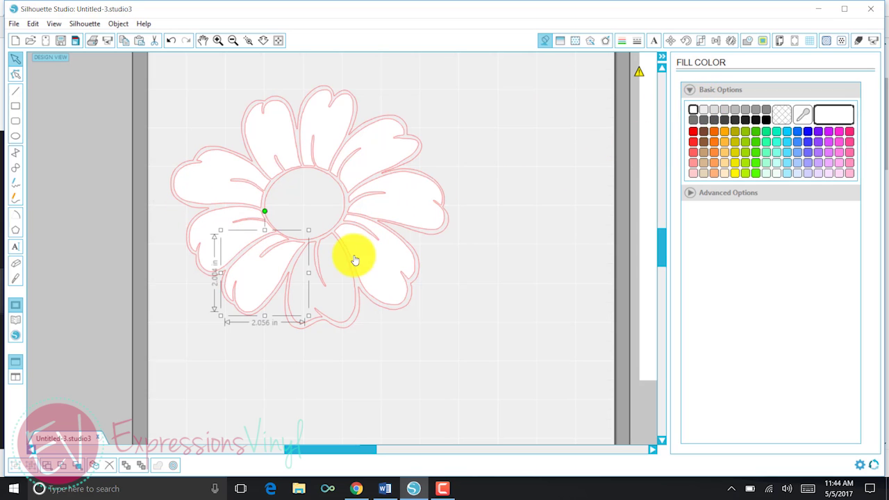
{"action": "left_click", "coordinate": [275, 211]}
{"action": "left_click", "coordinate": [319, 278]}
- Fill the bottom petal white and check the petals
{"action": "left_click", "coordinate": [703, 109]}
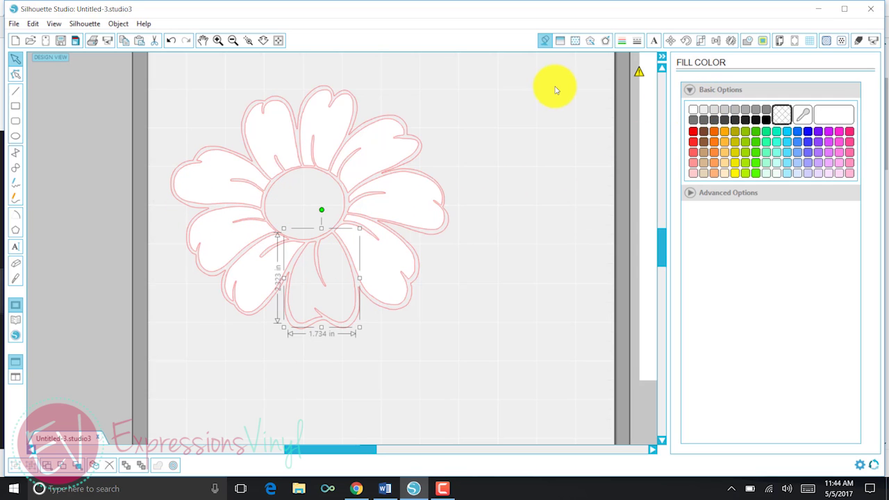
{"action": "left_click", "coordinate": [286, 184]}
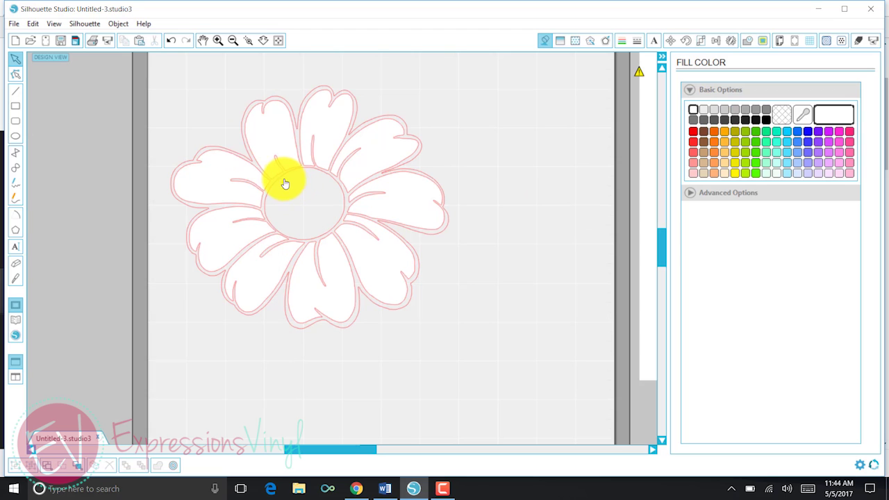
{"action": "left_click", "coordinate": [226, 143]}
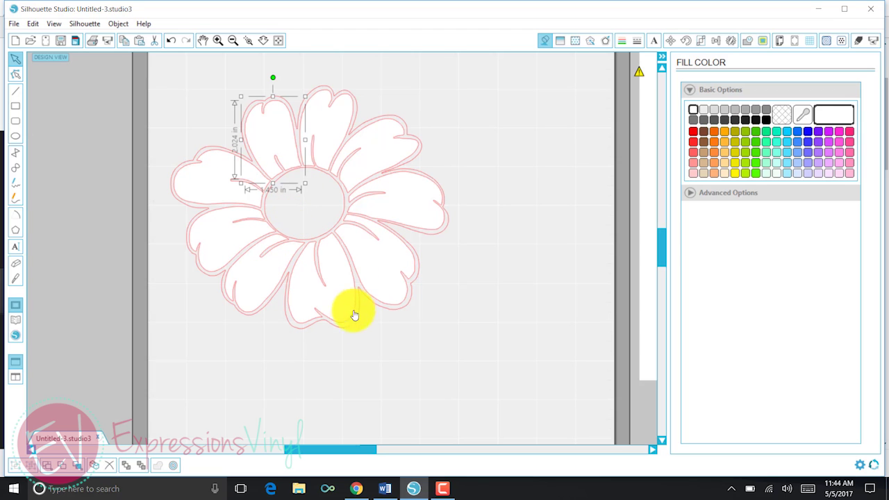
{"action": "left_click", "coordinate": [283, 260]}
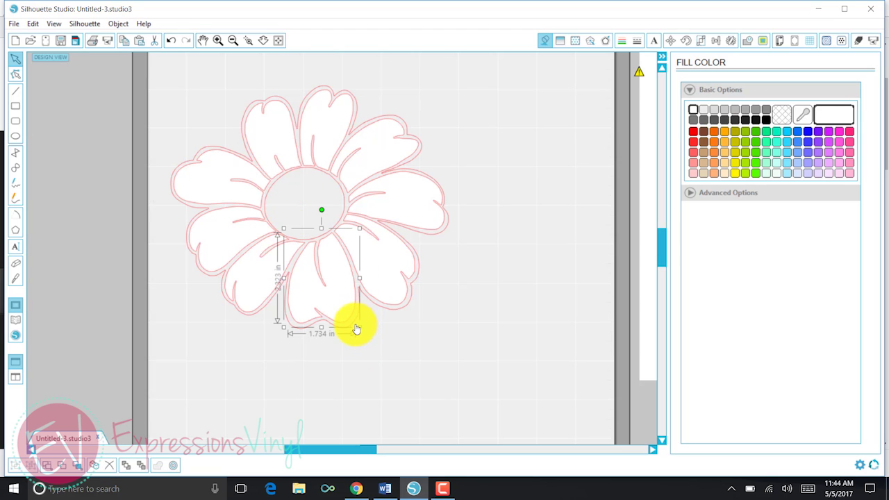
- Colour the whole flower's outline and centre hot pink
{"action": "left_click", "coordinate": [284, 260]}
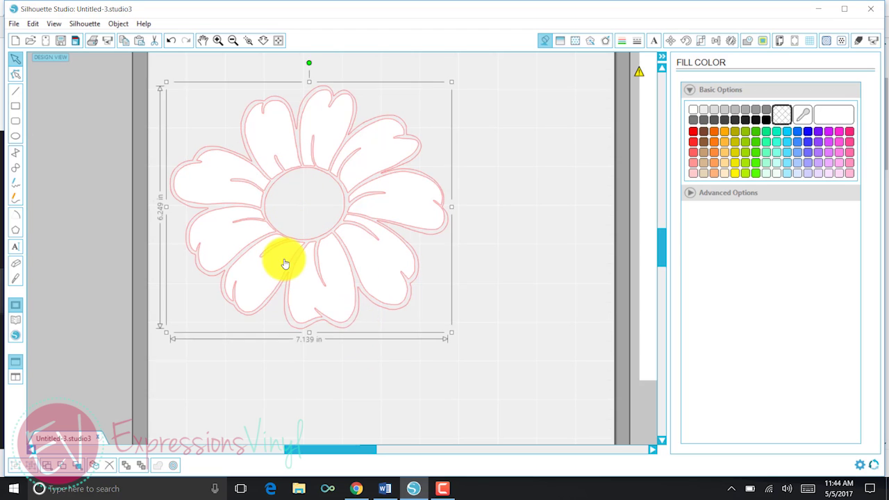
{"action": "left_click", "coordinate": [848, 132]}
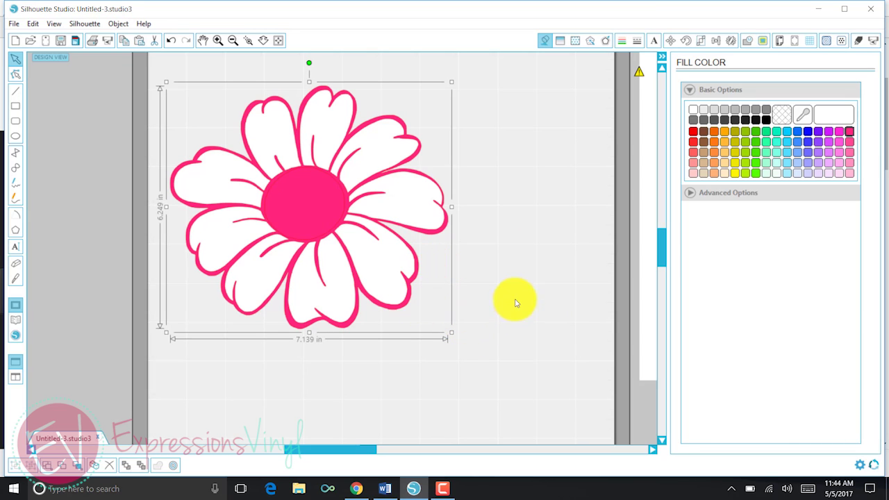
{"action": "left_click", "coordinate": [859, 42]}
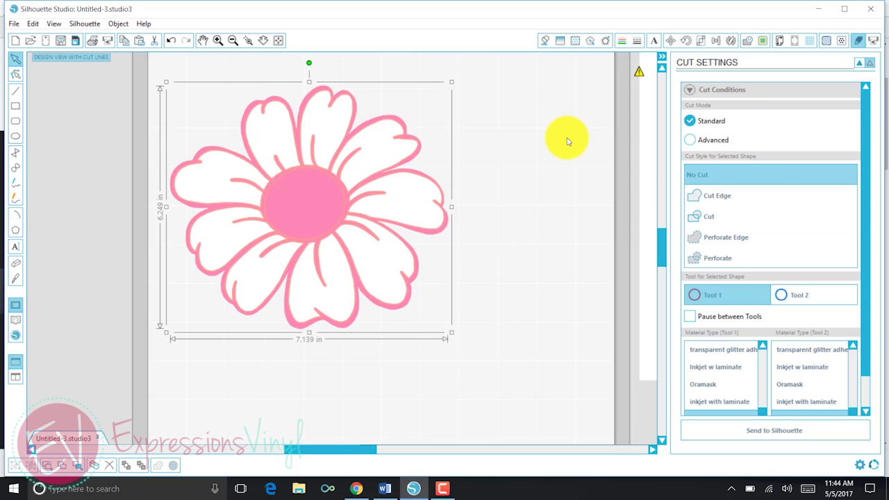
- Set the pink layer's cut style to No Cut, confirming the white petals stay on Cut
{"action": "left_click", "coordinate": [502, 344]}
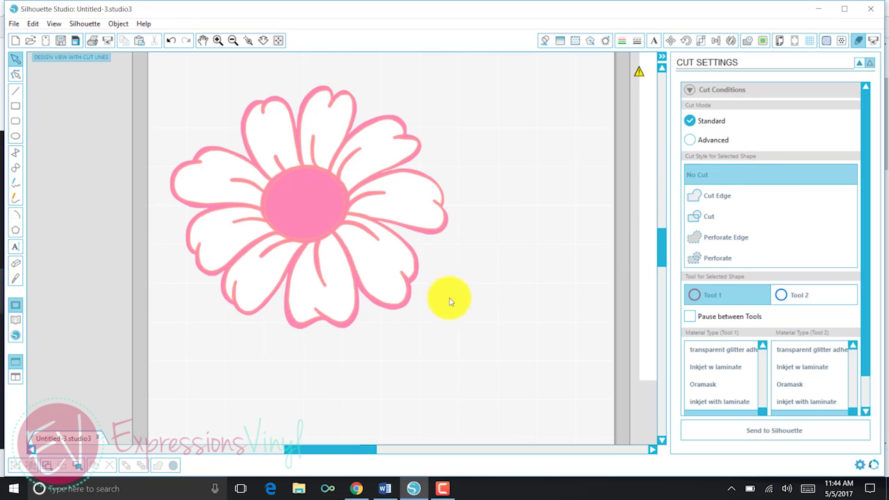
{"action": "left_click", "coordinate": [406, 288]}
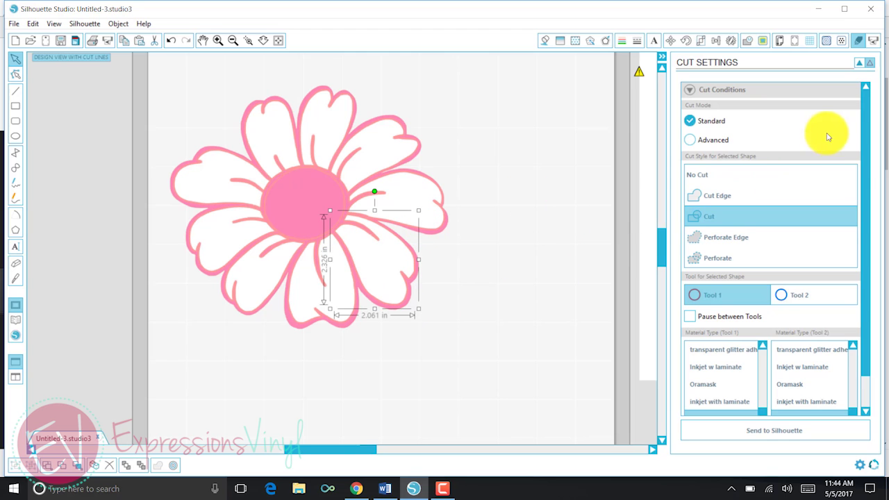
{"action": "scroll", "coordinate": [863, 192], "scroll_direction": "down", "scroll_amount": 2}
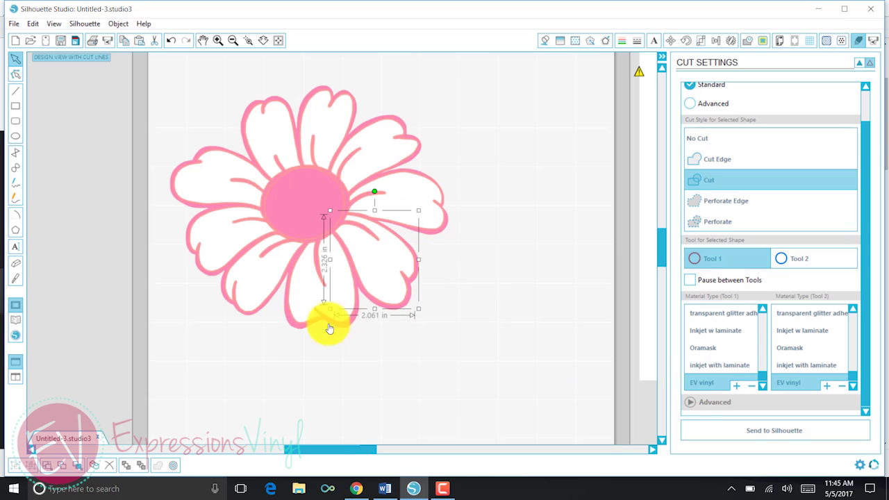
{"action": "left_click", "coordinate": [438, 331]}
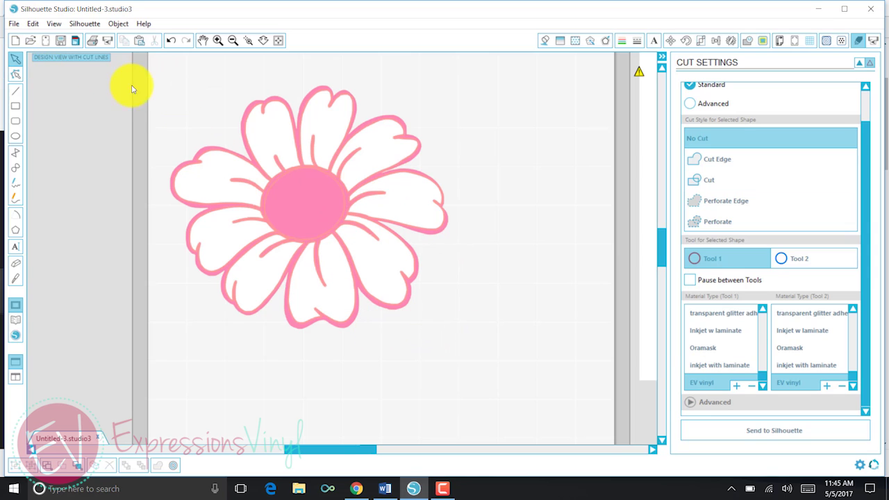
{"action": "left_click", "coordinate": [396, 188]}
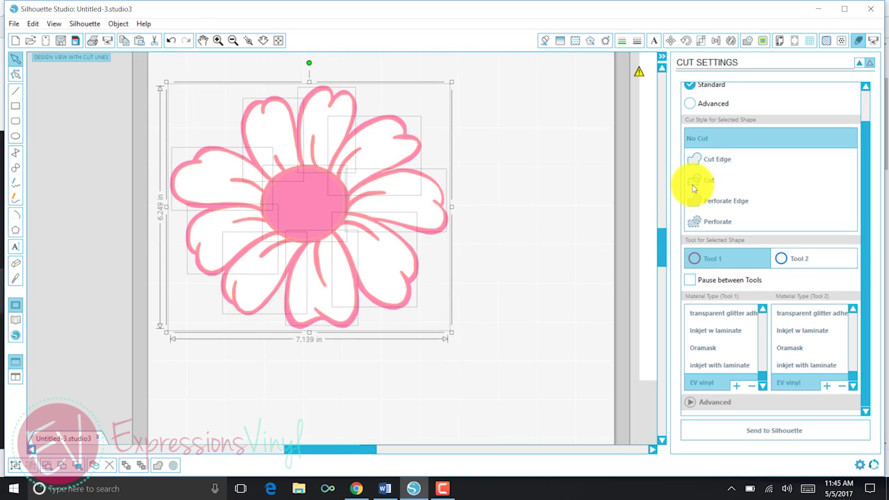
{"action": "left_click", "coordinate": [398, 364]}
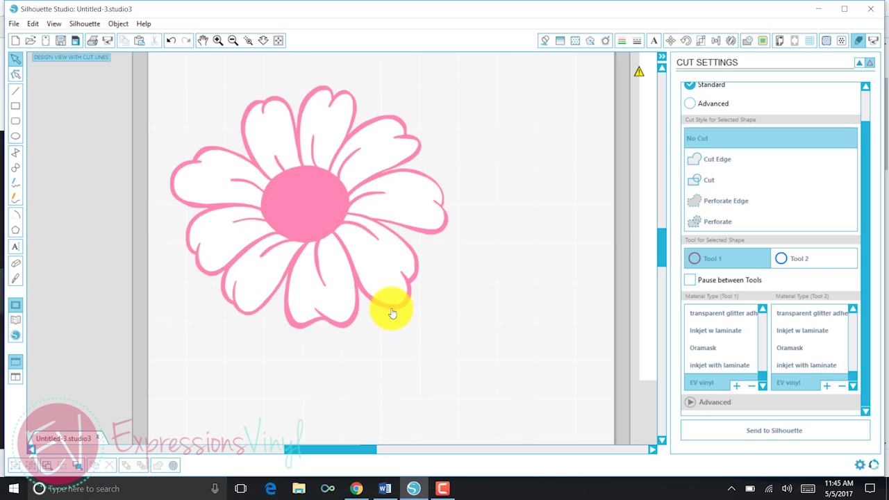
{"action": "left_click", "coordinate": [314, 252]}
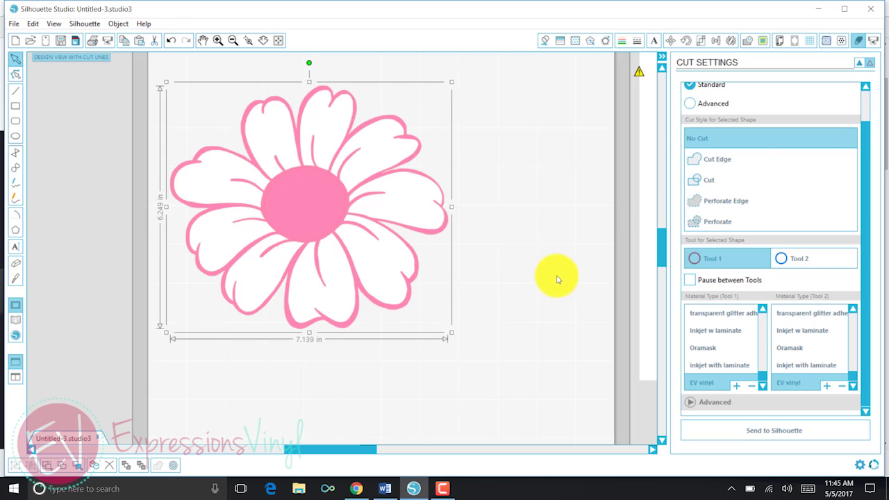
- Change the selected flower's cut style from No Cut to Cut Edge
{"action": "left_click", "coordinate": [707, 166]}
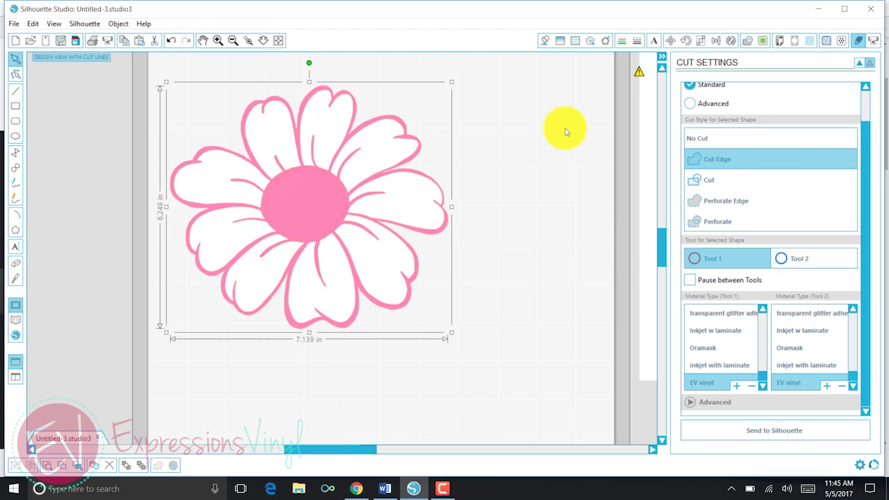